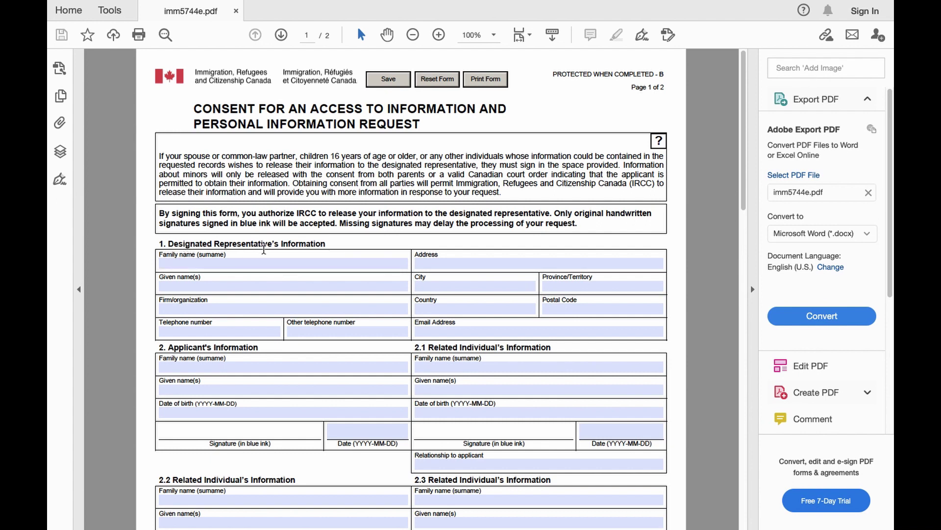
# Enter the designated representative's family name and given name.
pyautogui.click(232, 260)
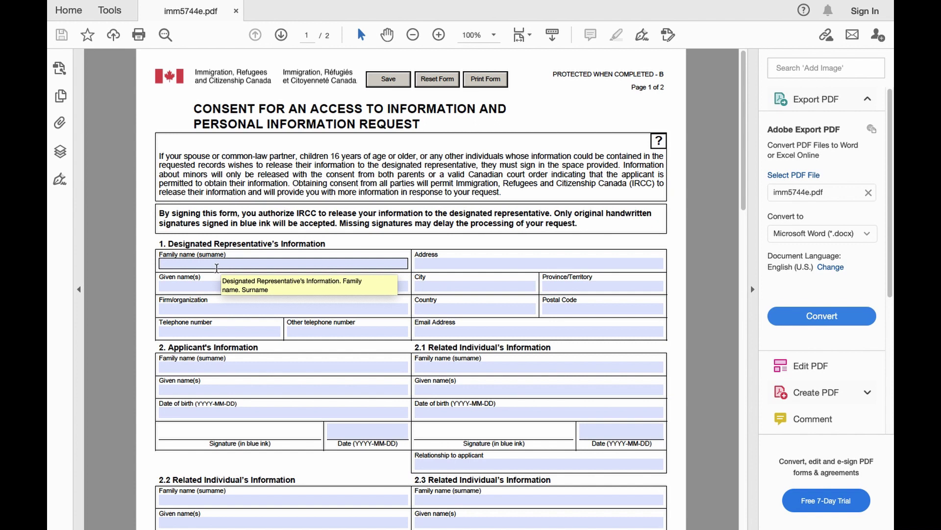
pyautogui.click(216, 268)
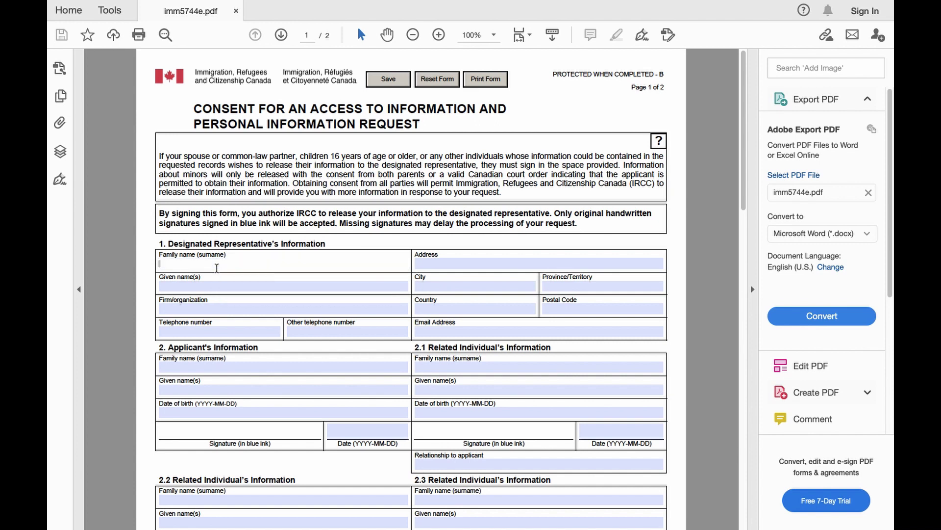
pyautogui.press('Tab')
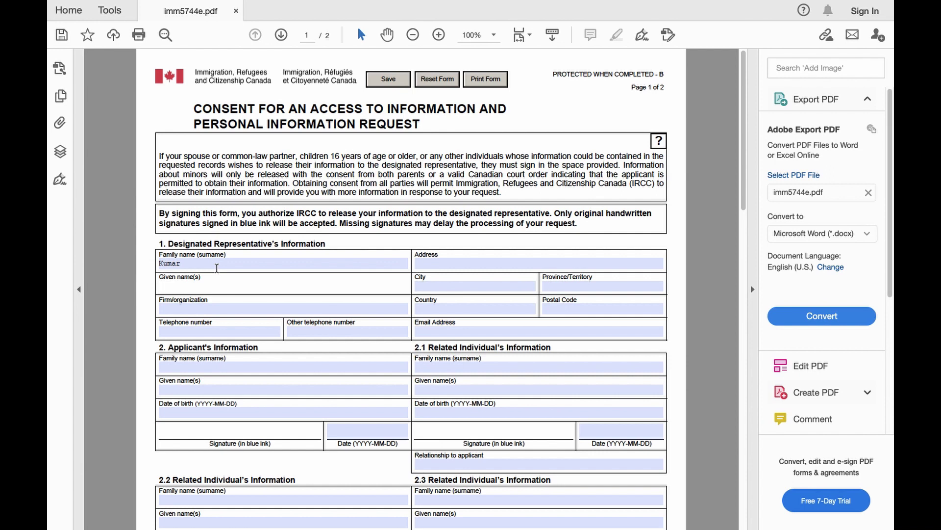
# Enter the representative's e-mail address in the Email Address field.
pyautogui.click(416, 309)
pyautogui.click(431, 333)
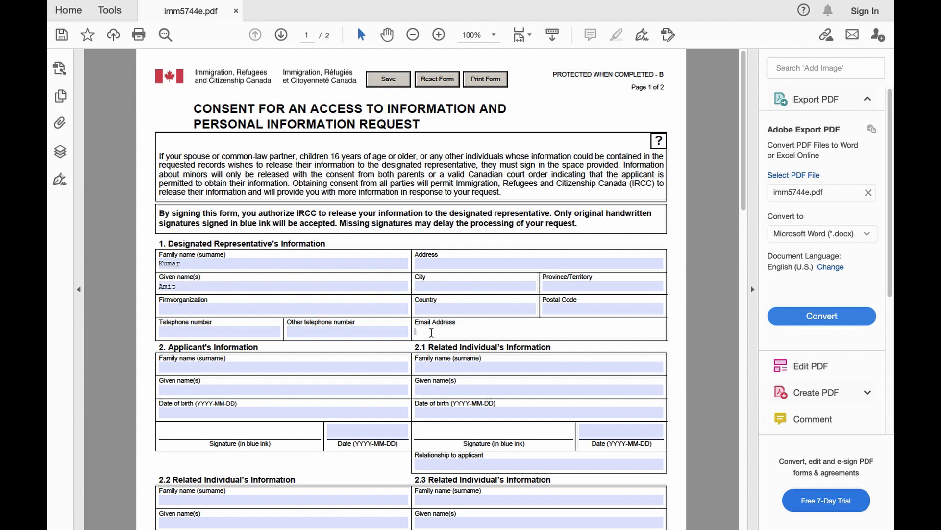
pyautogui.scroll(-2, 145, 381)
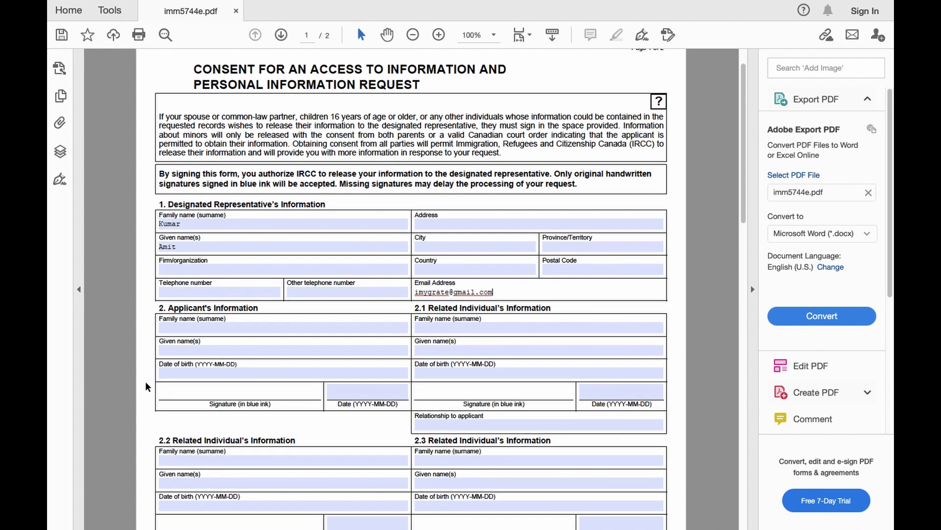
# Fill the applicant's signature Date field with 2021-02-12.
pyautogui.click(166, 361)
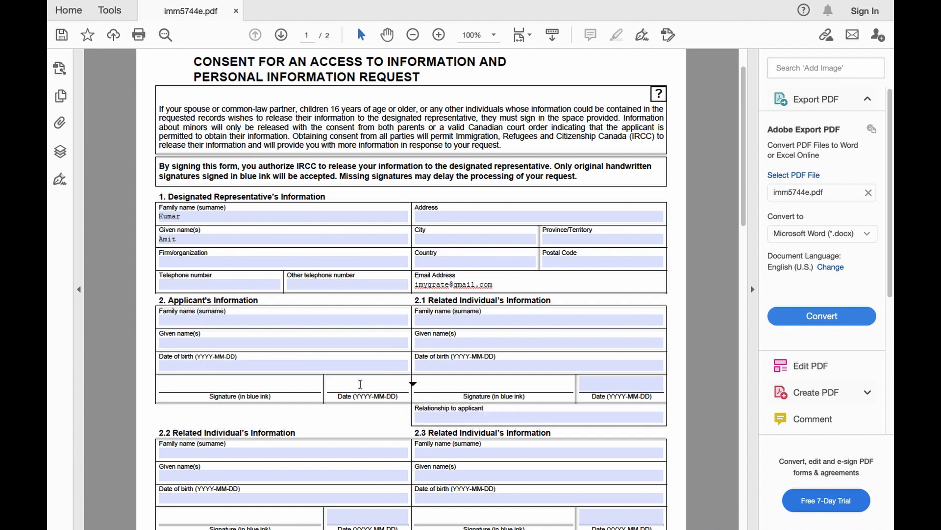
pyautogui.click(207, 344)
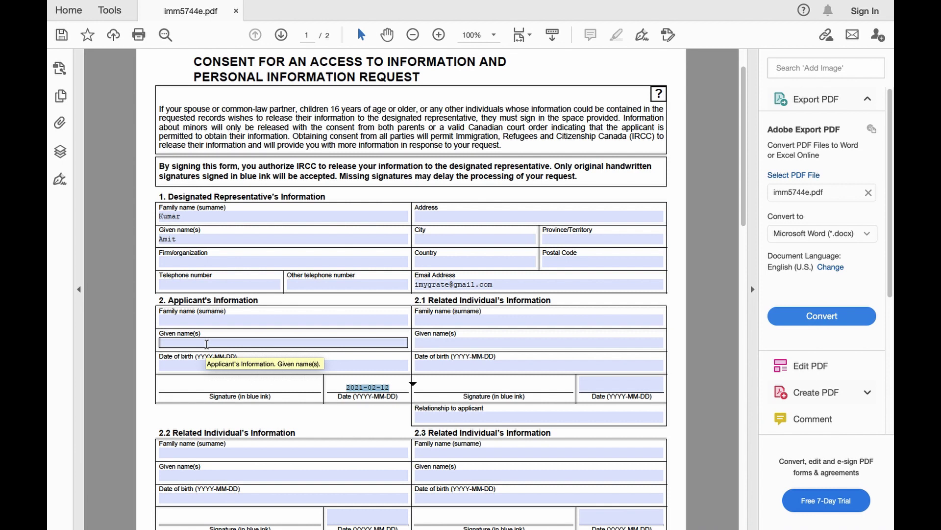
# Enter the applicant's full name under Given name(s) and open the date-of-birth calendar.
pyautogui.click(194, 316)
pyautogui.write('Ku')
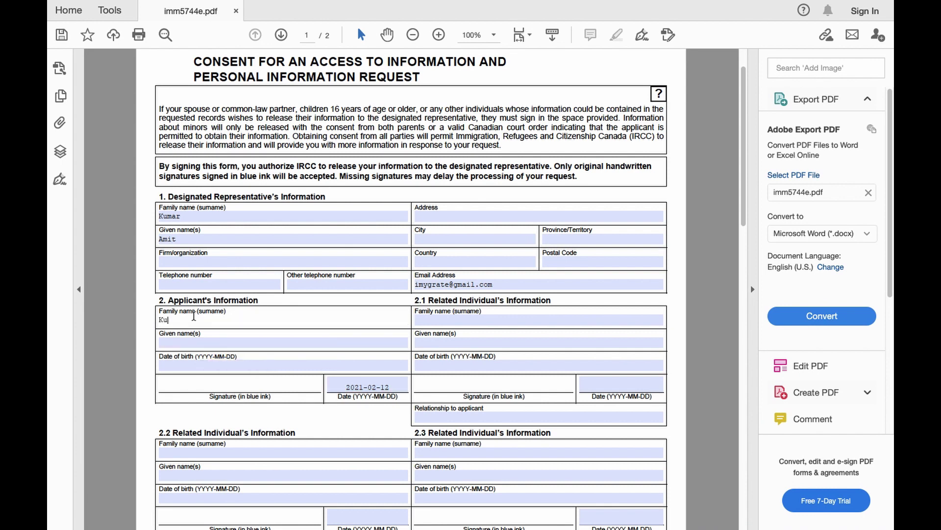
pyautogui.write('mar')
pyautogui.press('BackSpace')
pyautogui.press('BackSpace')
pyautogui.press('BackSpace')
pyautogui.press('BackSpace')
pyautogui.press('BackSpace')
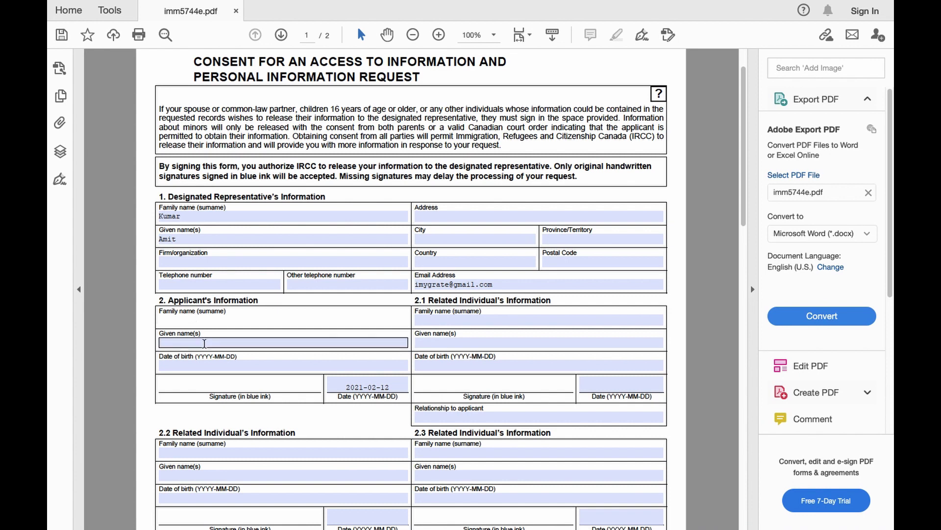
pyautogui.click(249, 342)
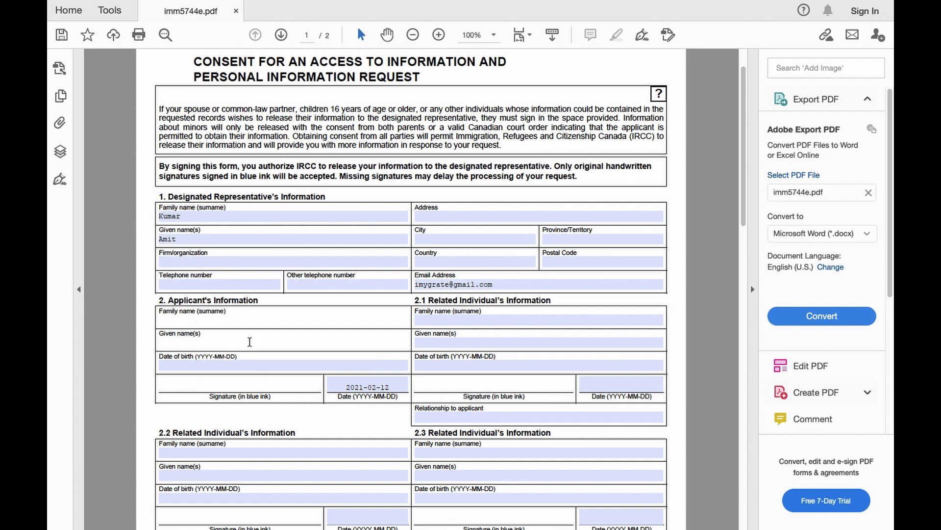
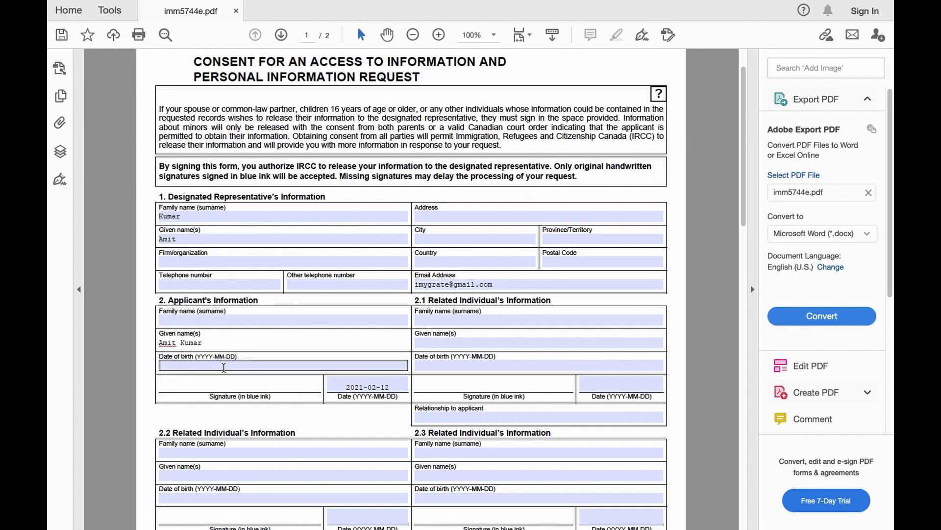
pyautogui.click(222, 365)
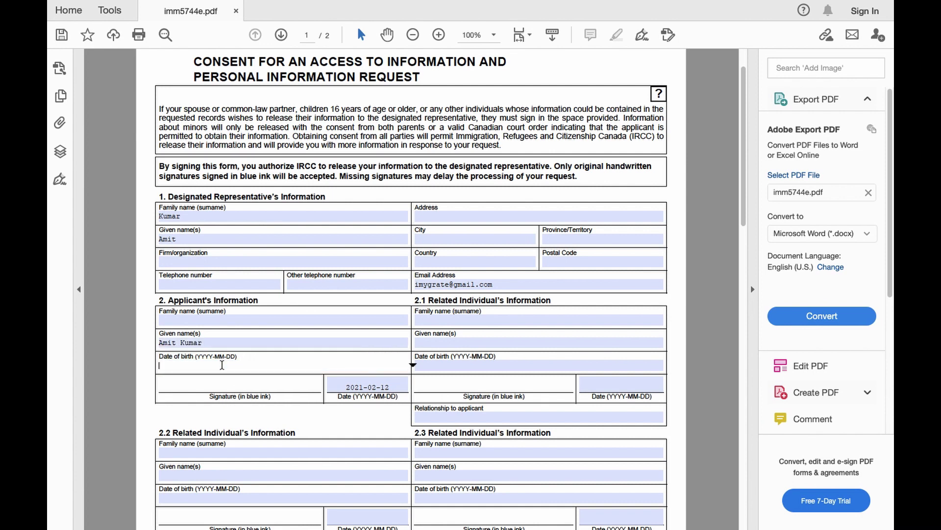
pyautogui.click(413, 365)
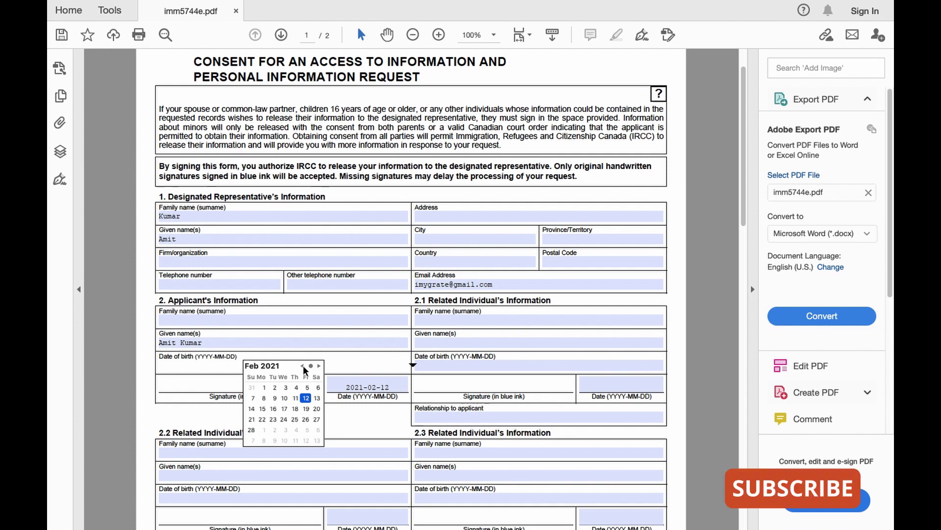
# Choose 10 in the February 2021 calendar as the birth date, then save the PDF.
pyautogui.click(284, 396)
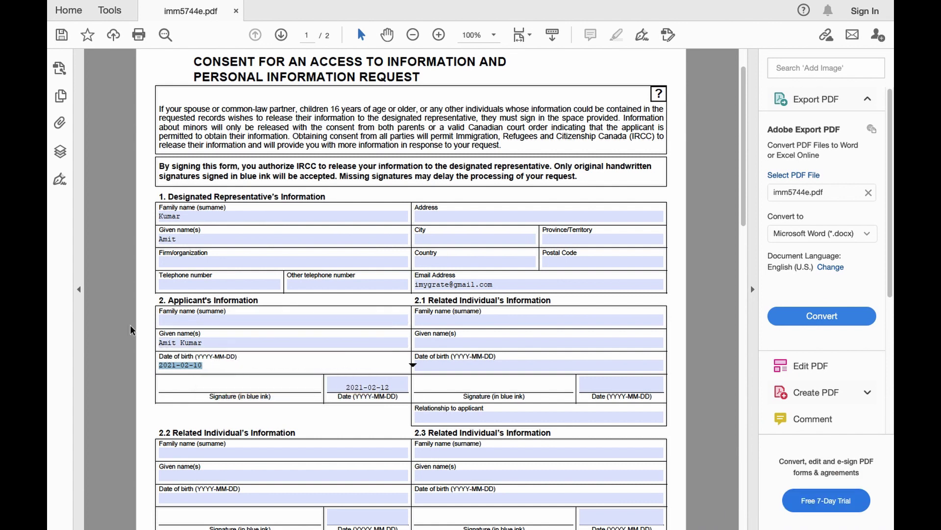
pyautogui.click(60, 36)
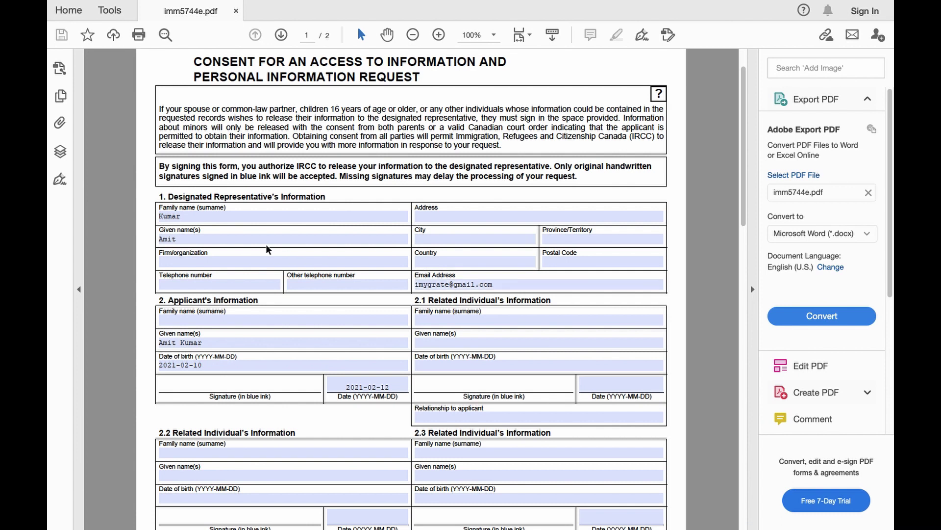
pyautogui.click(451, 264)
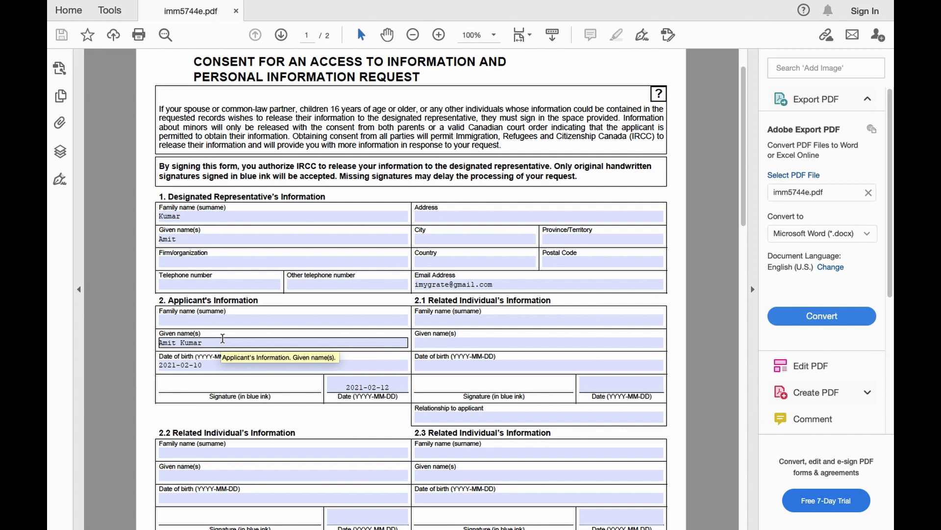
pyautogui.click(250, 356)
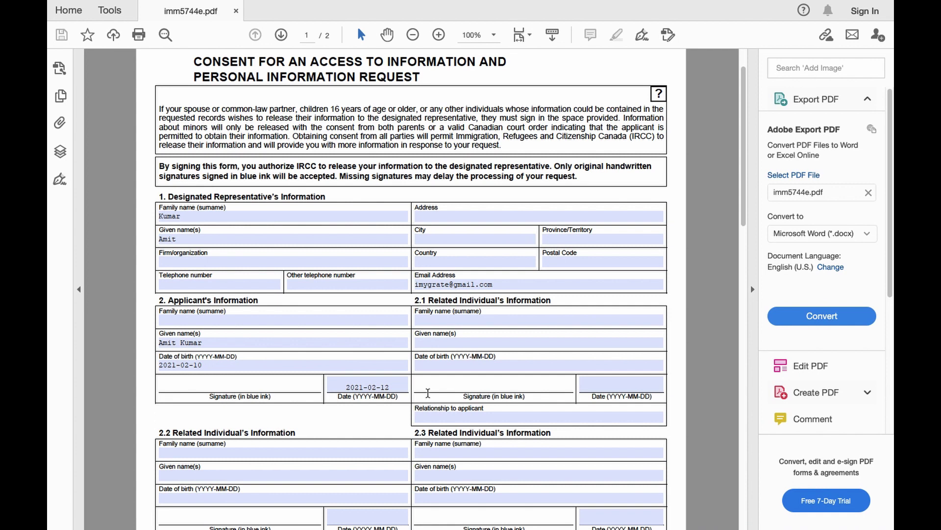
pyautogui.click(444, 323)
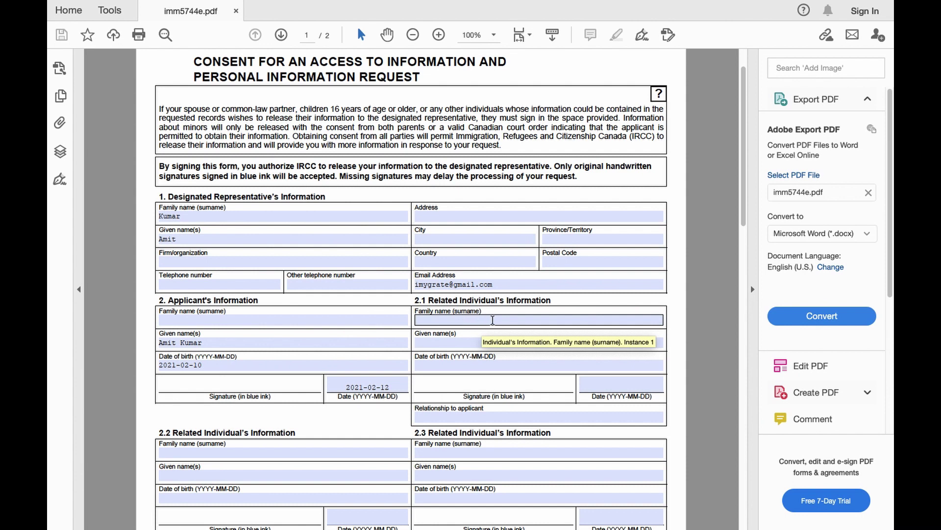
# Enter the related individual's name in section 2.1 Given name(s).
pyautogui.click(482, 344)
pyautogui.scroll(-3, 482, 345)
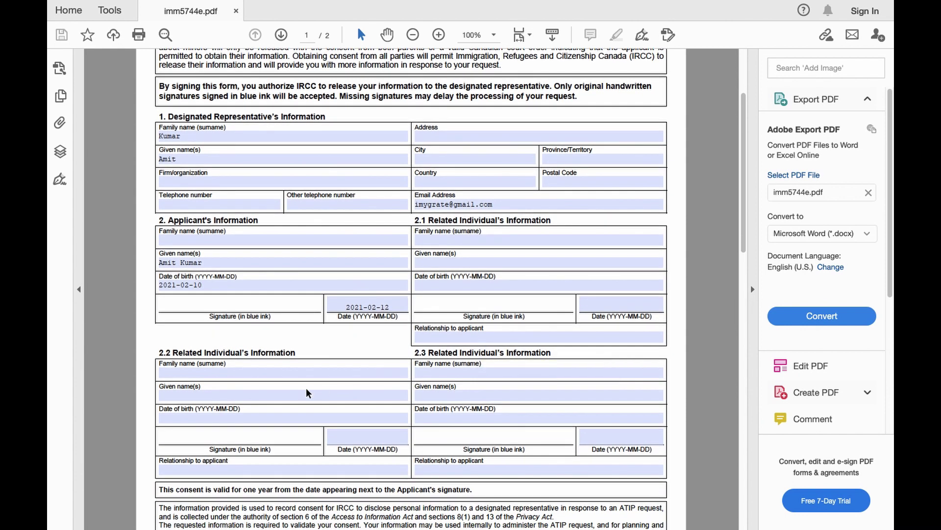
pyautogui.click(256, 372)
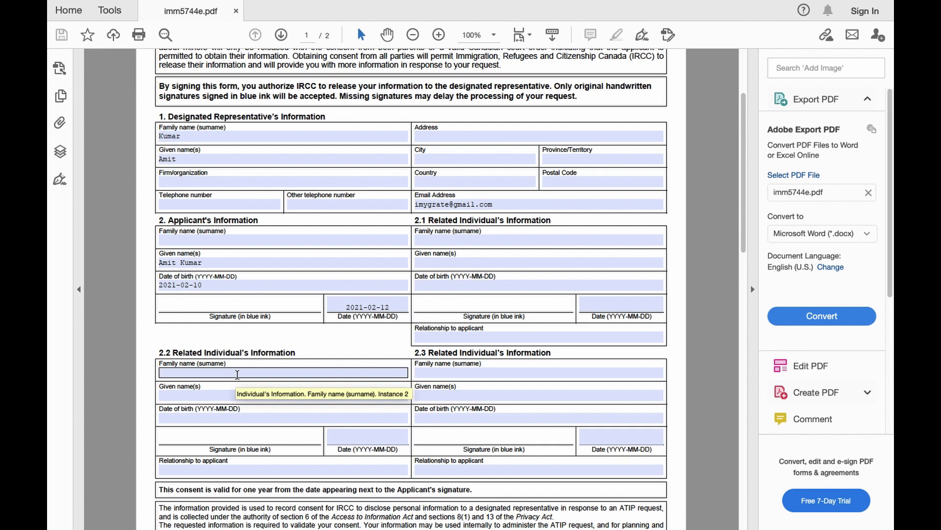
pyautogui.scroll(1, 425, 247)
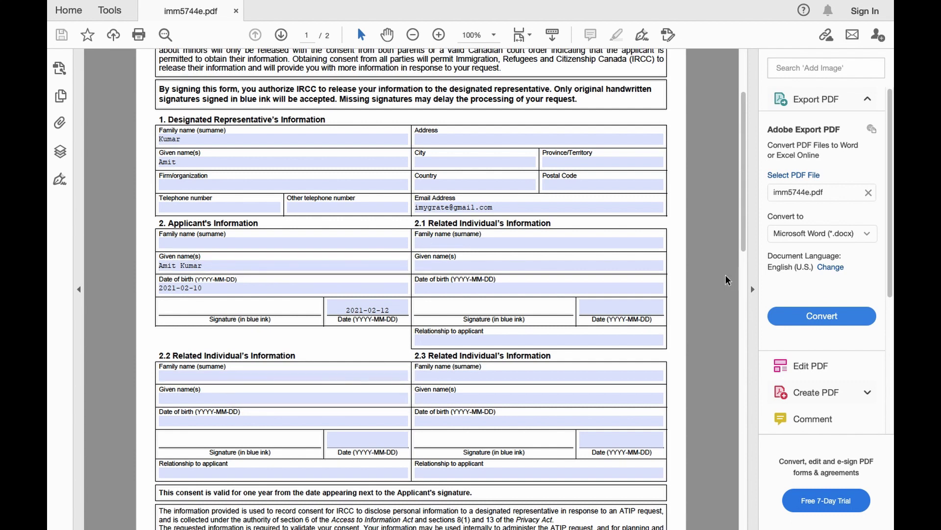
pyautogui.click(488, 263)
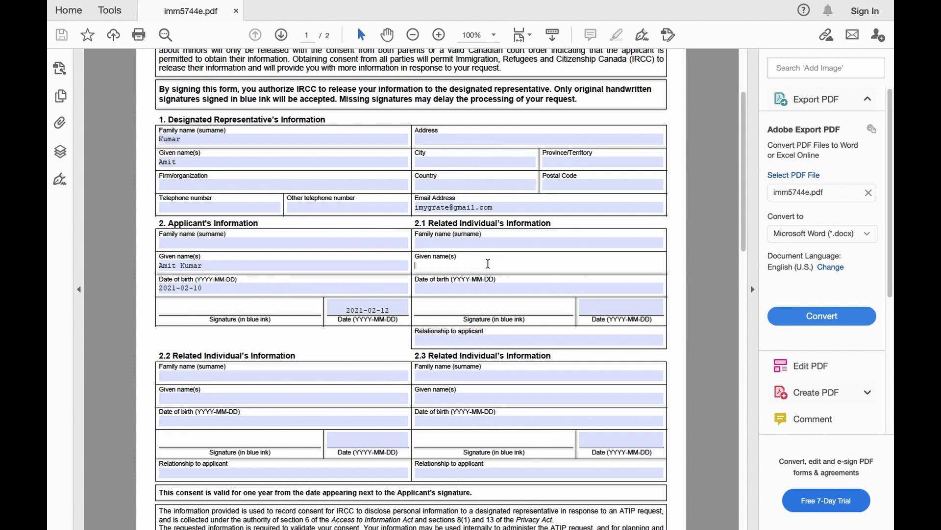
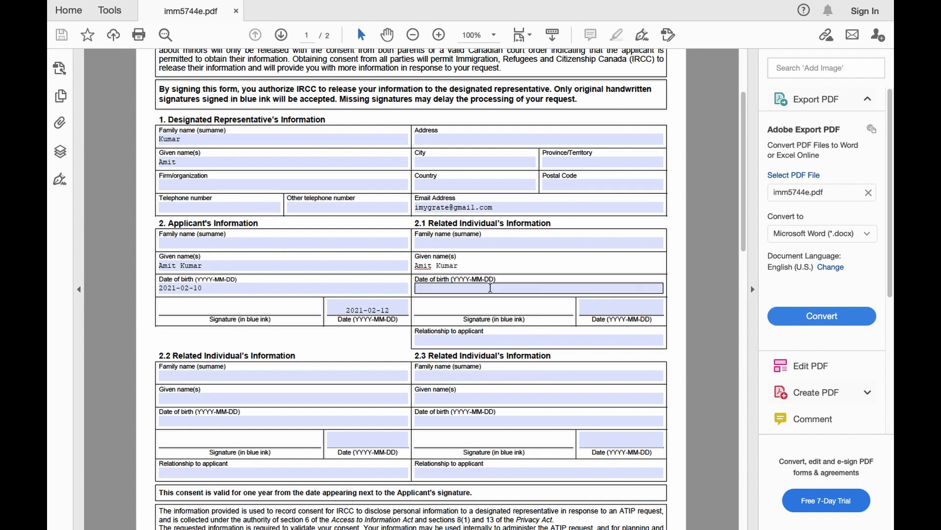
# Set section 2.1 date of birth to 2021-02-10 and signature date to 2021-02-12, then save.
pyautogui.click(490, 288)
pyautogui.click(668, 289)
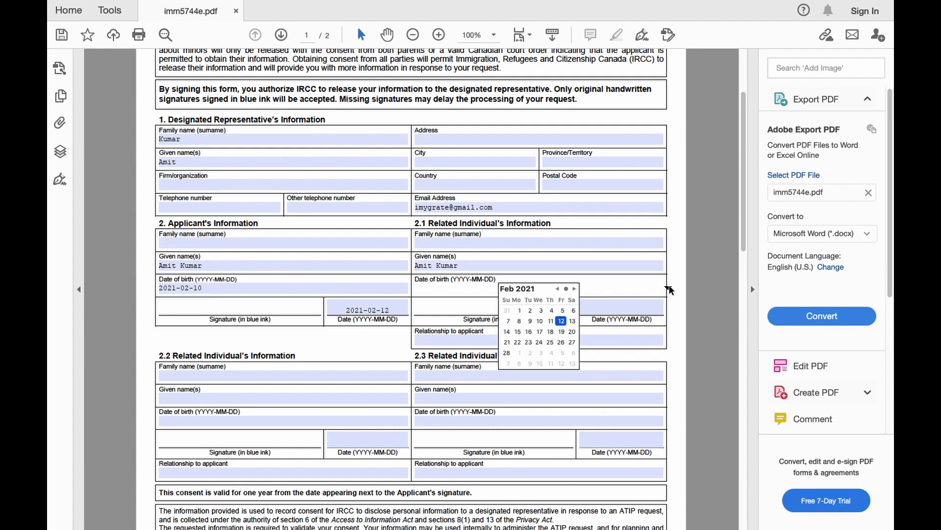
pyautogui.click(545, 326)
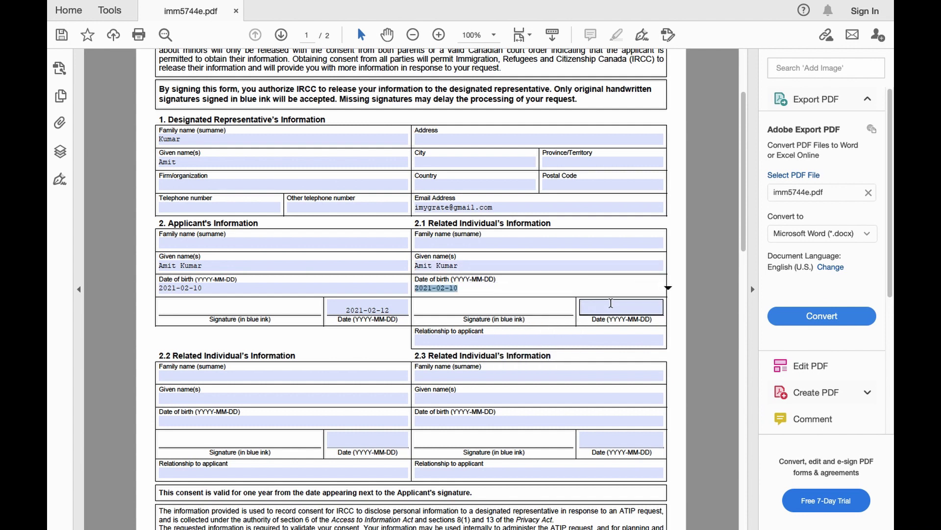
pyautogui.click(612, 305)
pyautogui.click(668, 308)
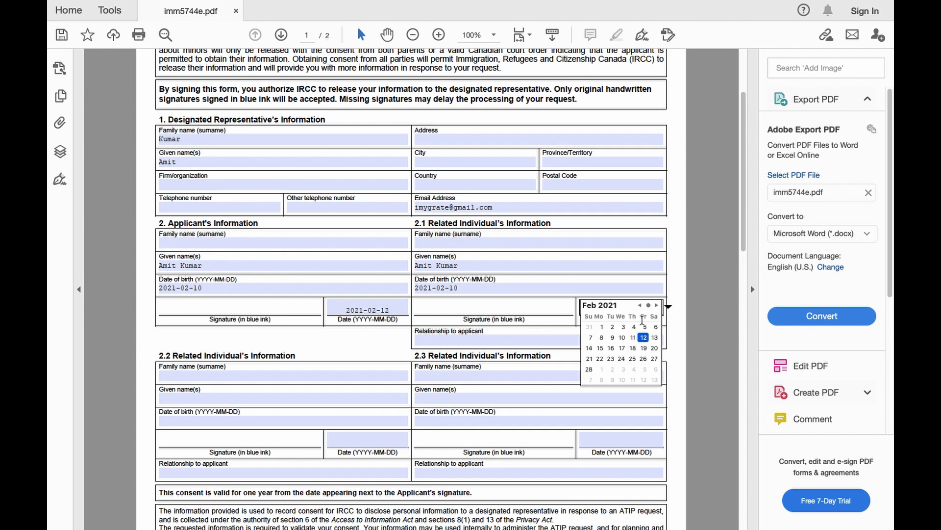
pyautogui.click(641, 335)
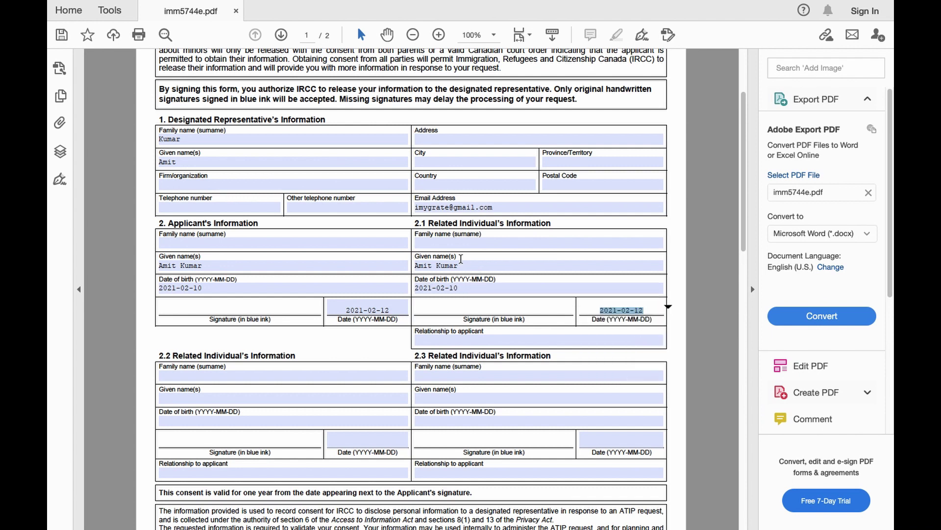
pyautogui.click(415, 267)
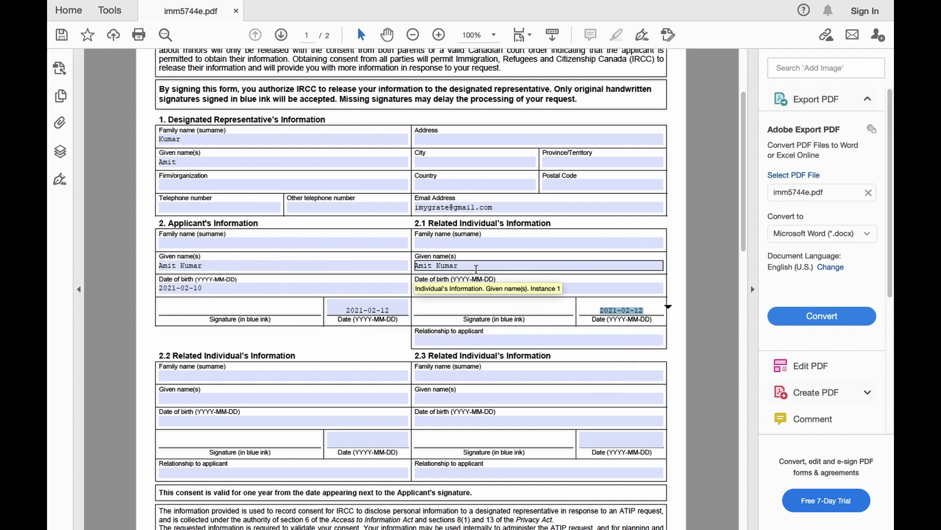
pyautogui.click(63, 35)
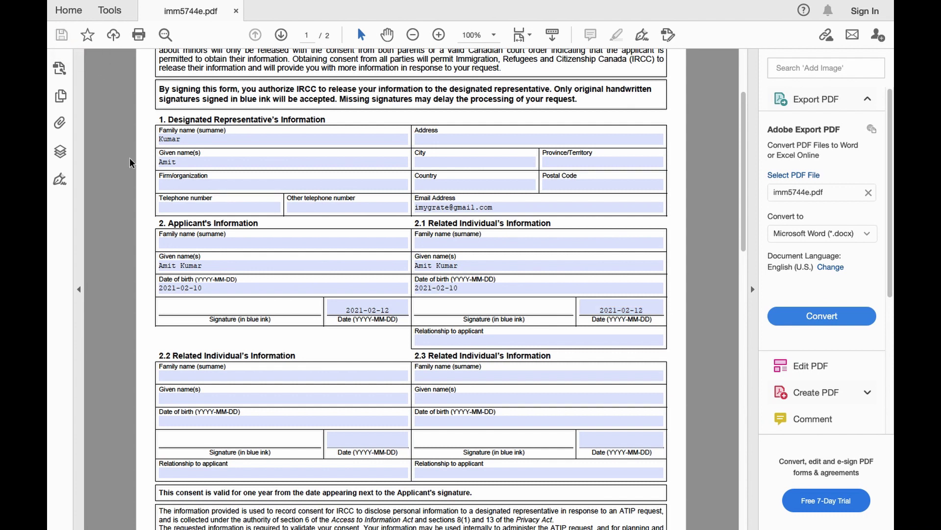